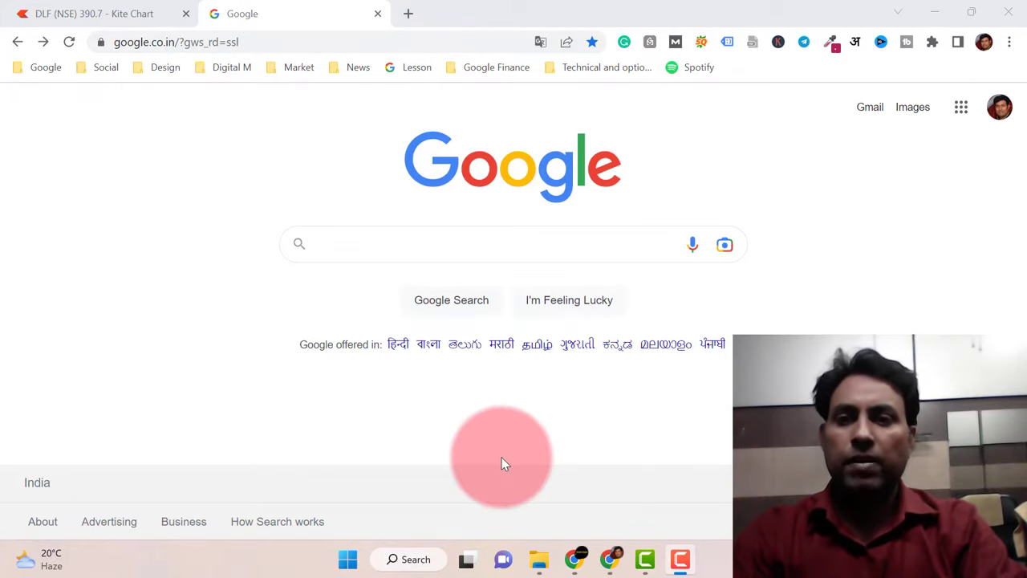
Search Google for 'bse list of companies' and pick the BSE 'List Of Securities' result
{"action": "left_click", "coordinate": [333, 240]}
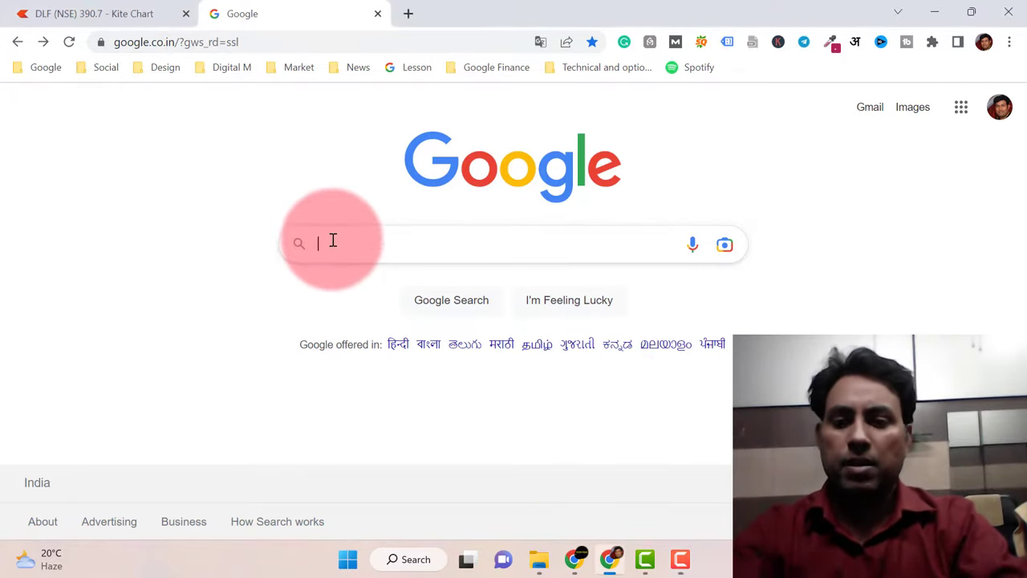
{"action": "type", "text": "bse"}
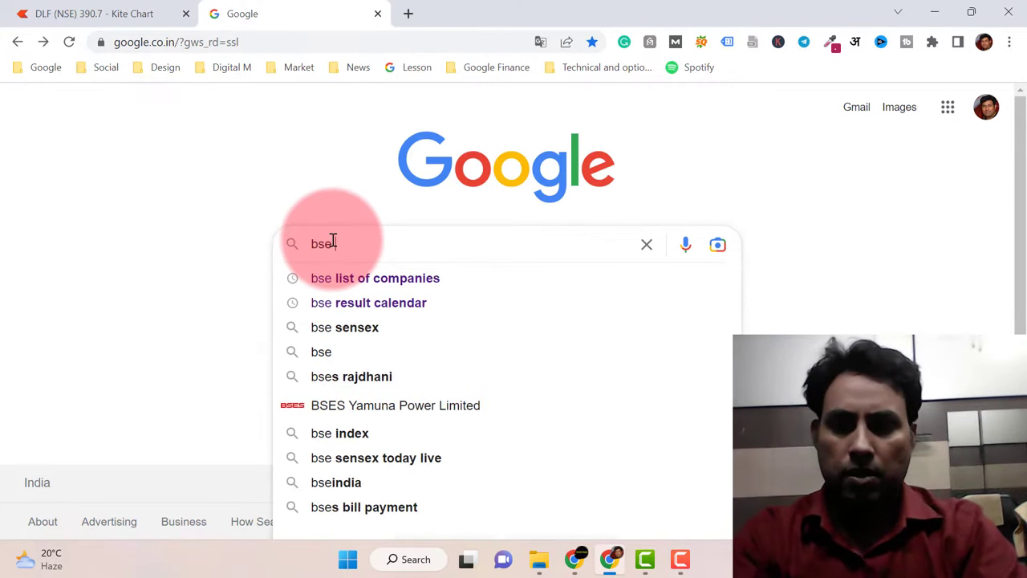
{"action": "type", "text": " list "}
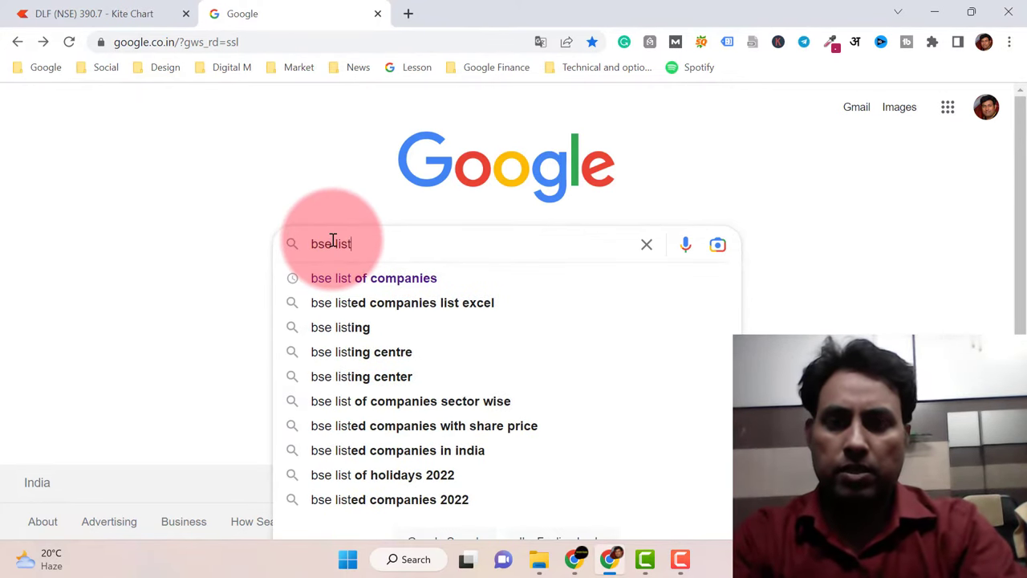
{"action": "type", "text": "of co"}
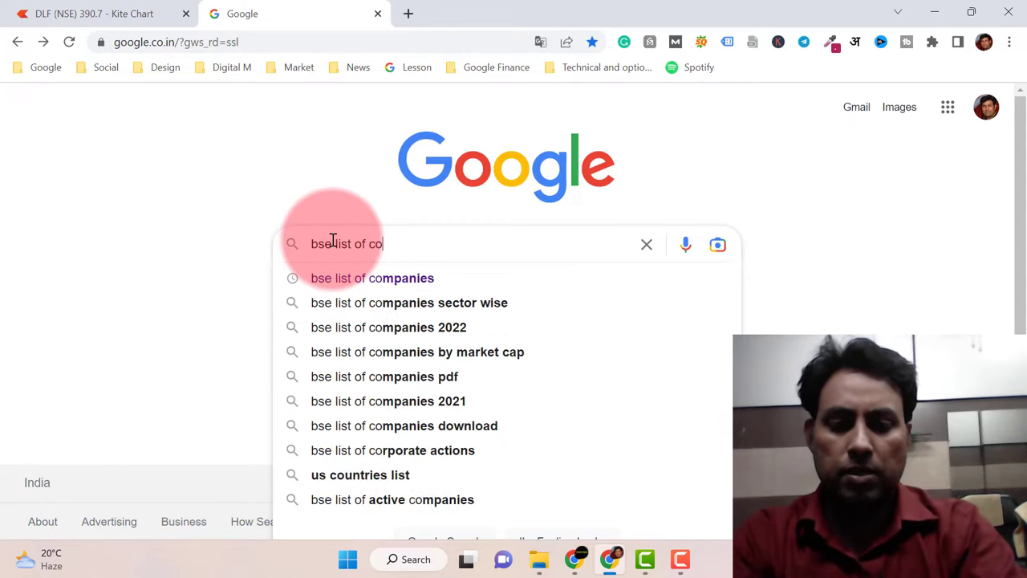
{"action": "type", "text": "mpanies"}
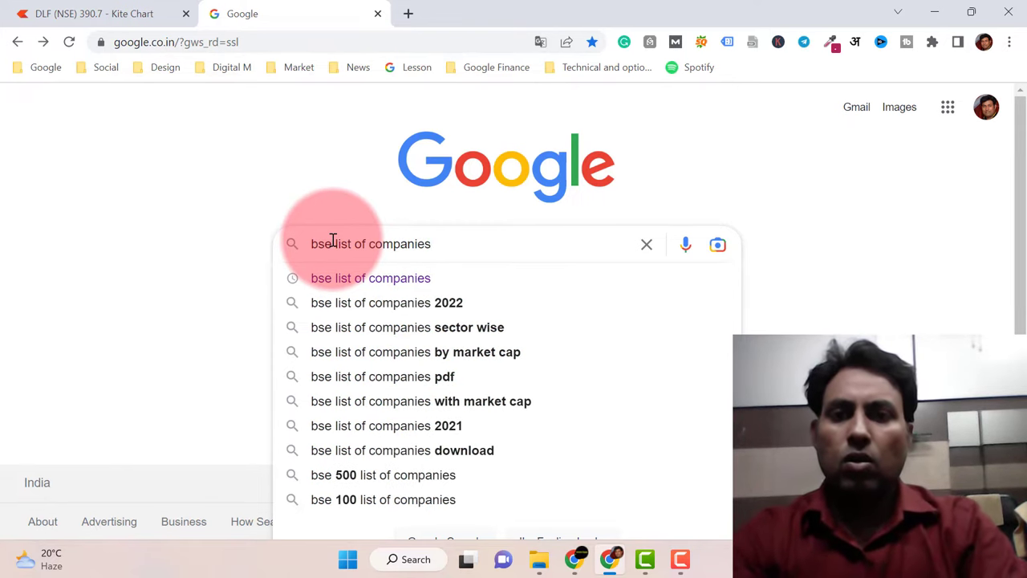
{"action": "key", "text": "Return"}
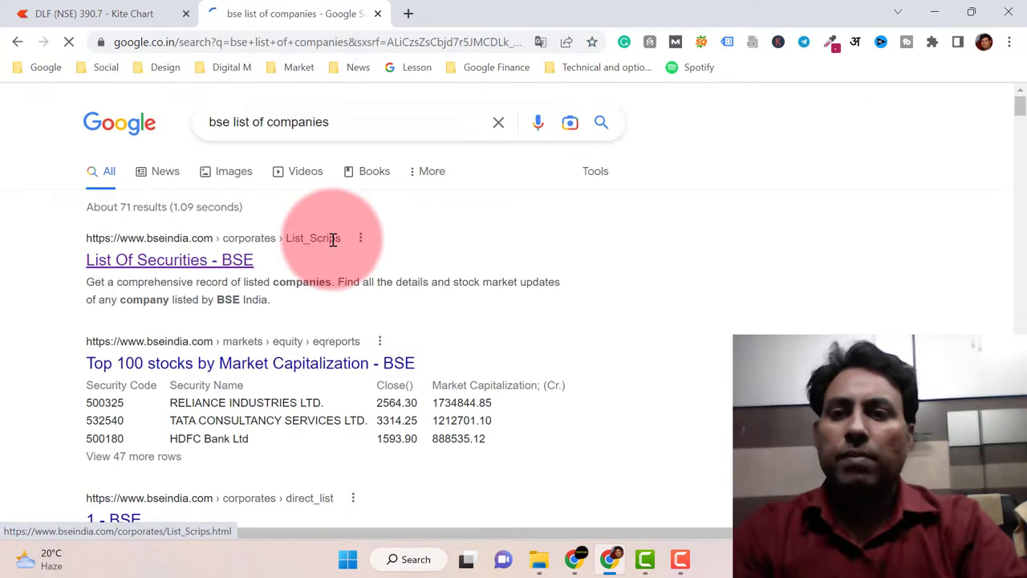
{"action": "left_click", "coordinate": [112, 270]}
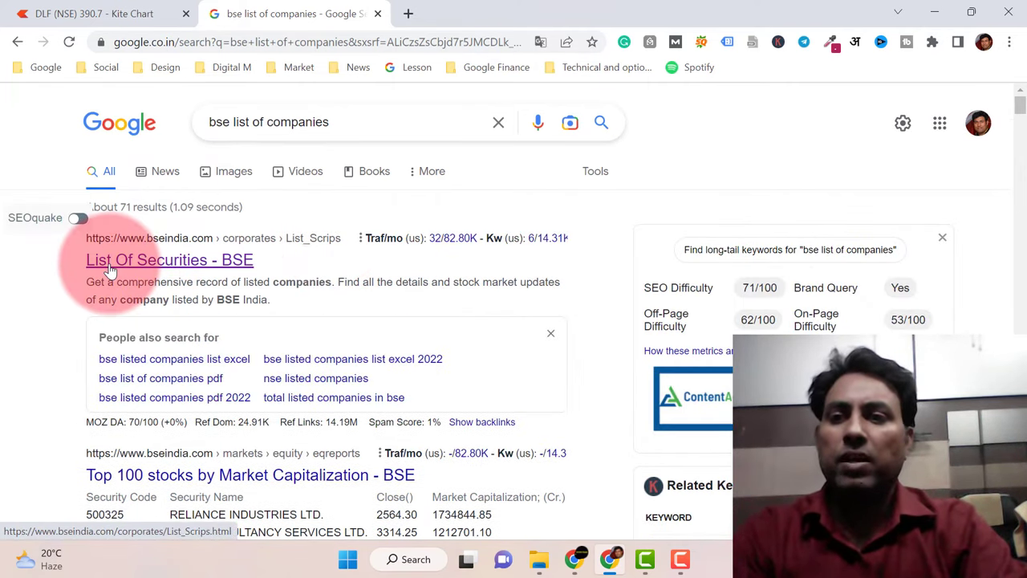
On BSE's List Of Securities page, filter by Segment 'Equity' and Status 'Active'
{"action": "left_click", "coordinate": [172, 261]}
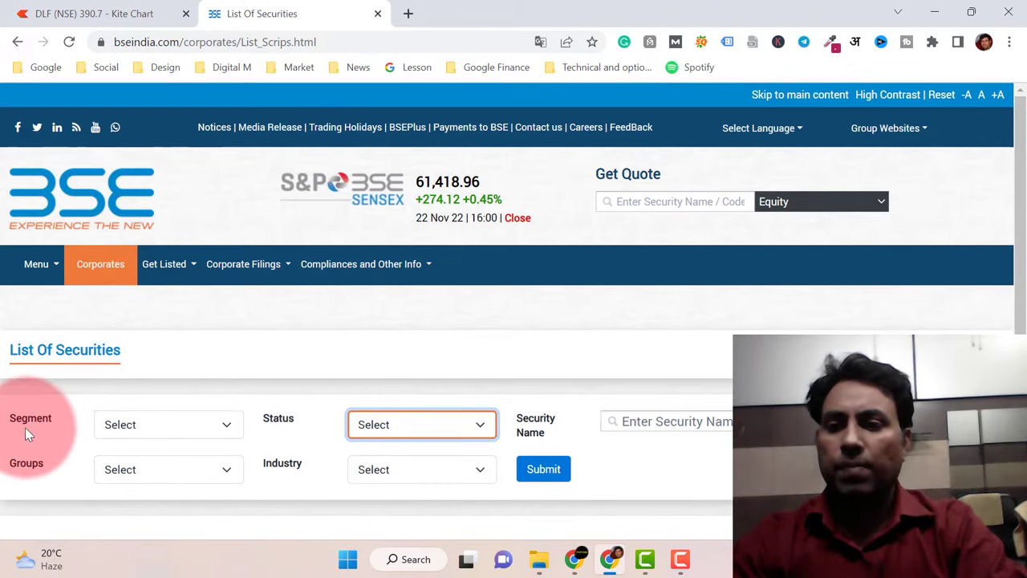
{"action": "left_click", "coordinate": [226, 429]}
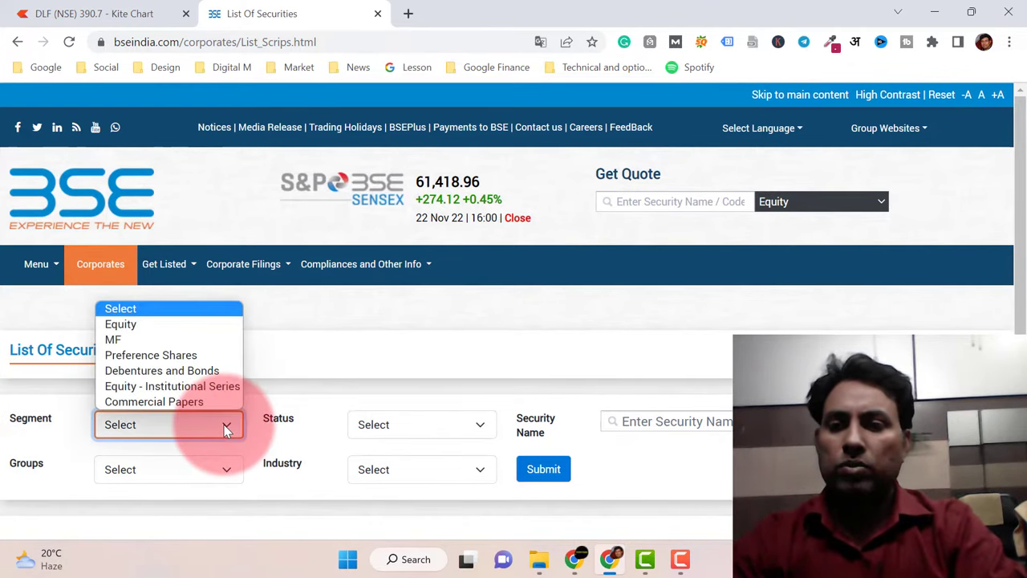
{"action": "left_click", "coordinate": [163, 329]}
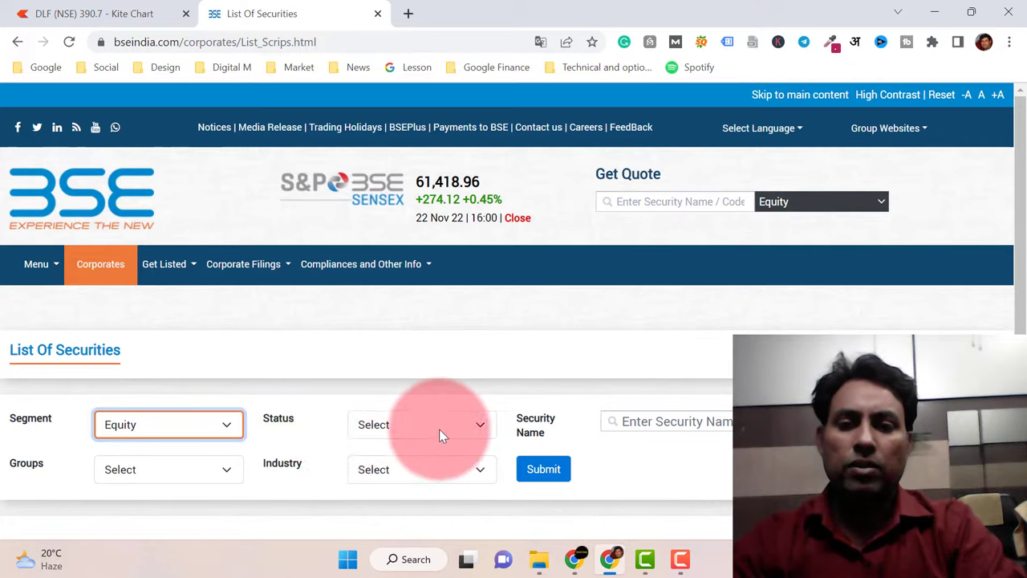
{"action": "left_click", "coordinate": [479, 428]}
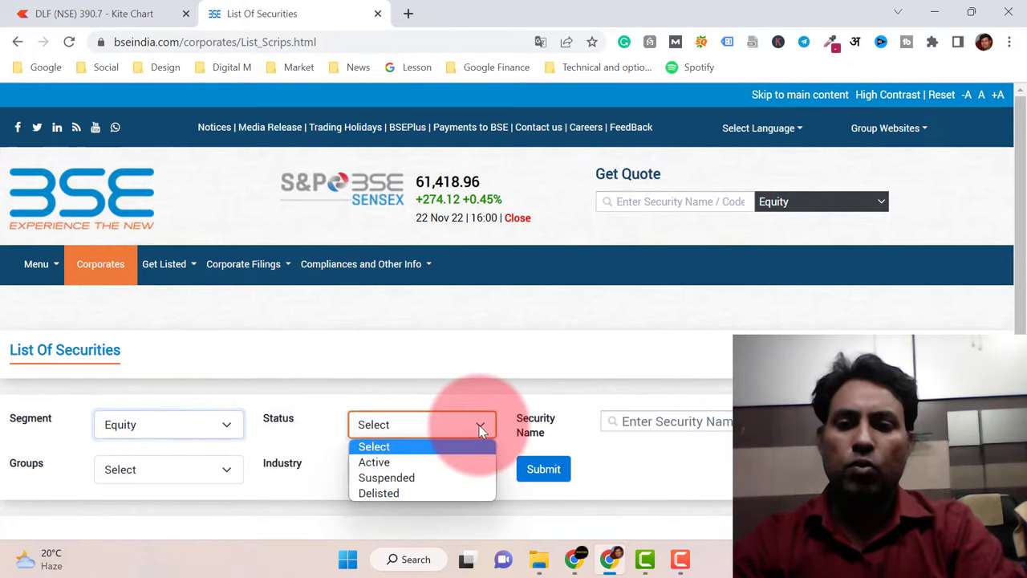
{"action": "left_click", "coordinate": [389, 460]}
Submit the filters, look over the active equity results, and download them as Equity.csv
{"action": "left_click", "coordinate": [543, 471]}
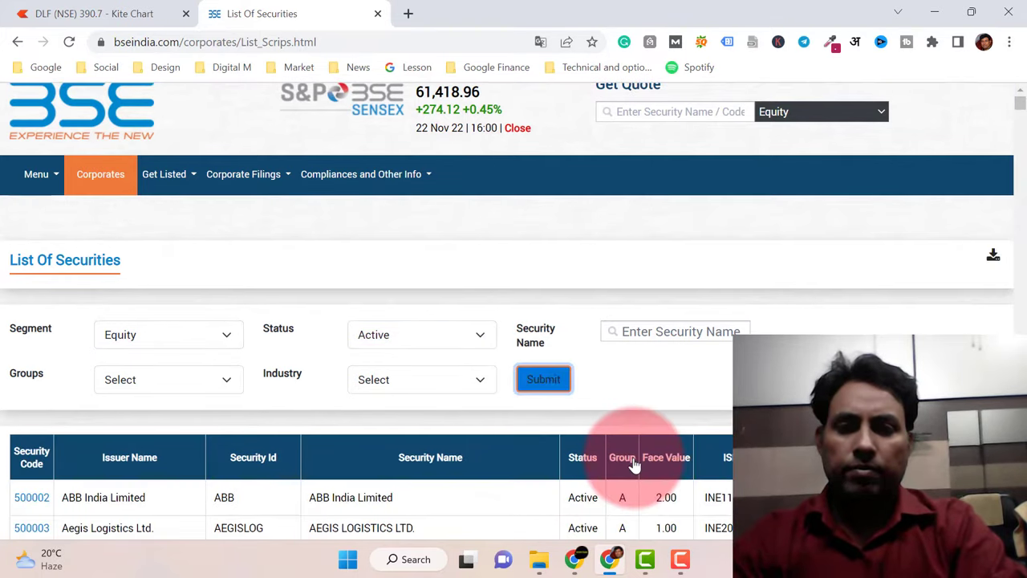
{"action": "scroll", "coordinate": [626, 428], "scroll_direction": "down", "scroll_amount": 1}
{"action": "scroll", "coordinate": [627, 428], "scroll_direction": "down", "scroll_amount": 2}
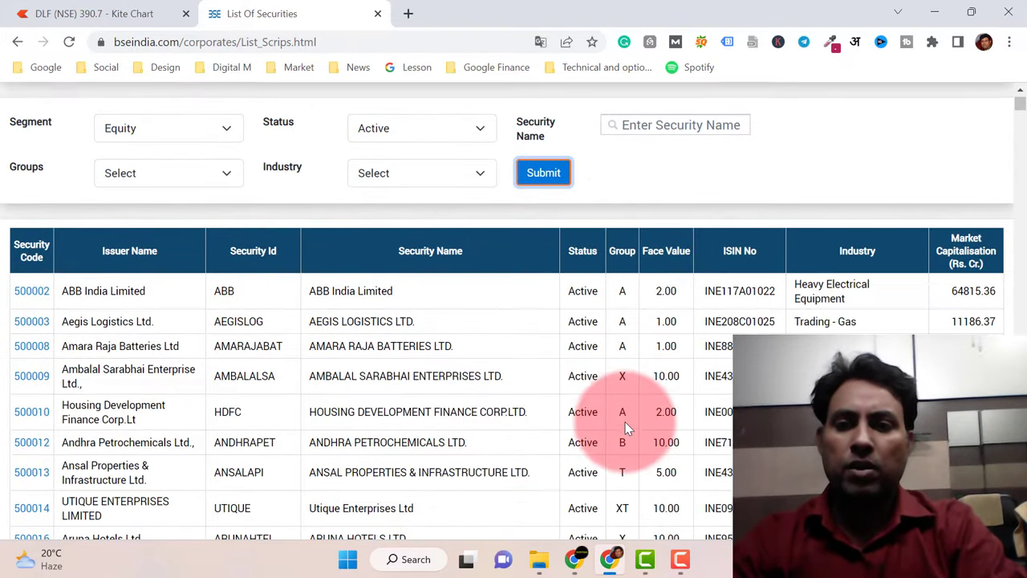
{"action": "scroll", "coordinate": [627, 428], "scroll_direction": "down", "scroll_amount": 1}
{"action": "scroll", "coordinate": [627, 428], "scroll_direction": "down", "scroll_amount": 1}
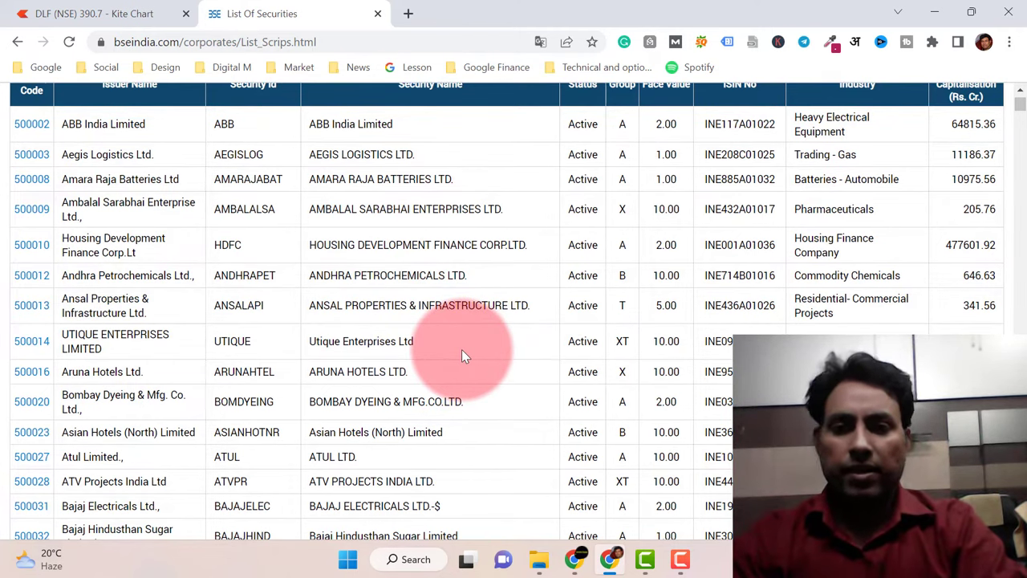
{"action": "scroll", "coordinate": [462, 353], "scroll_direction": "up", "scroll_amount": 3}
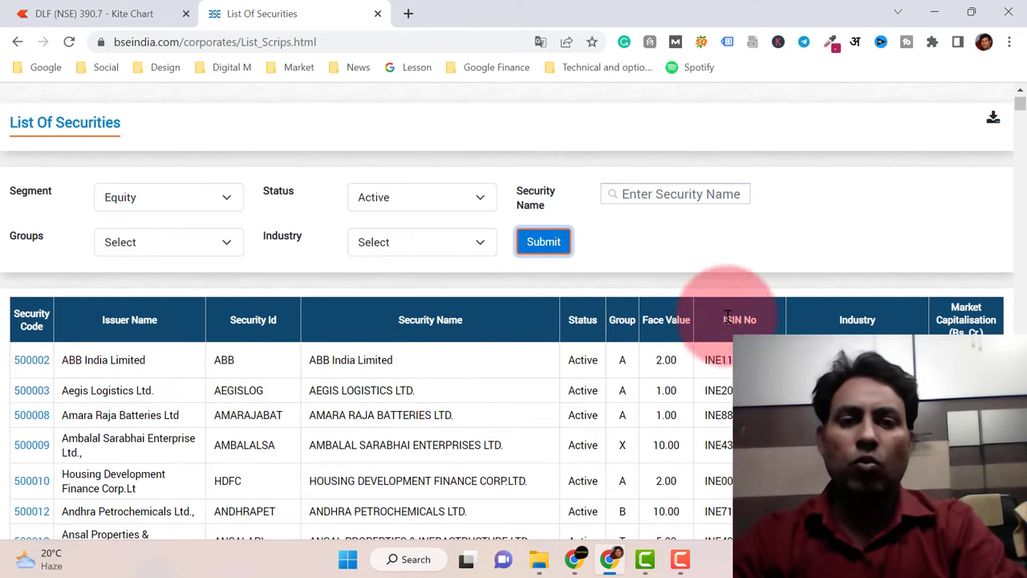
{"action": "left_click", "coordinate": [993, 119]}
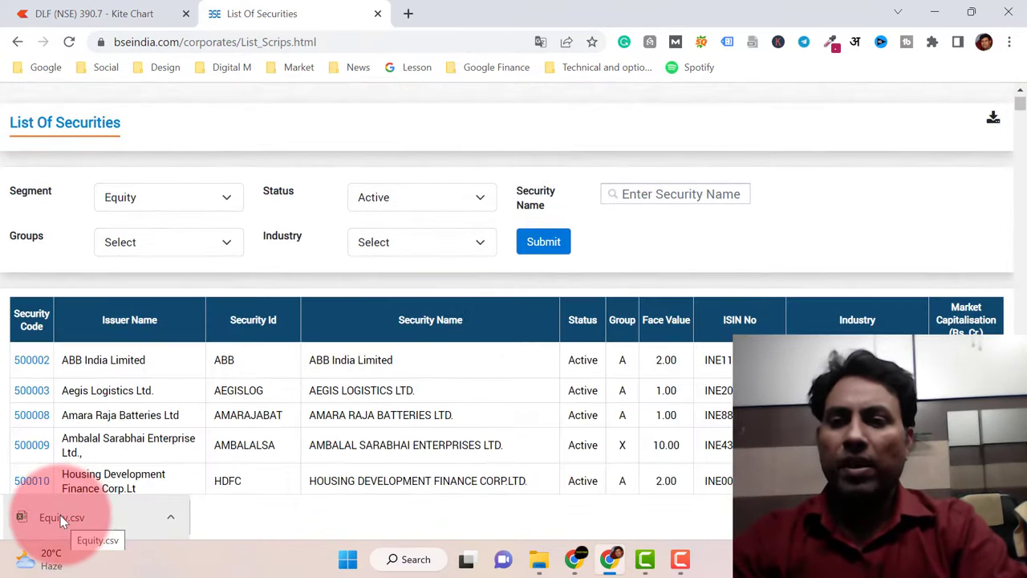
Open Equity.csv in Excel, confirm the list ends at row 4090, then return to Chrome
{"action": "left_click", "coordinate": [62, 520]}
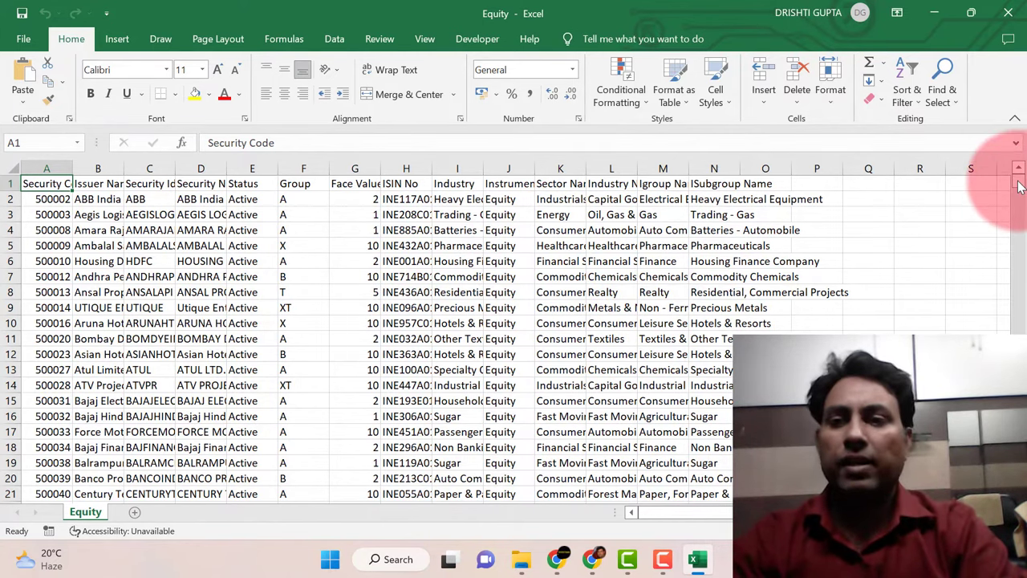
{"action": "left_click_drag", "start_coordinate": [1019, 186], "coordinate": [1019, 332]}
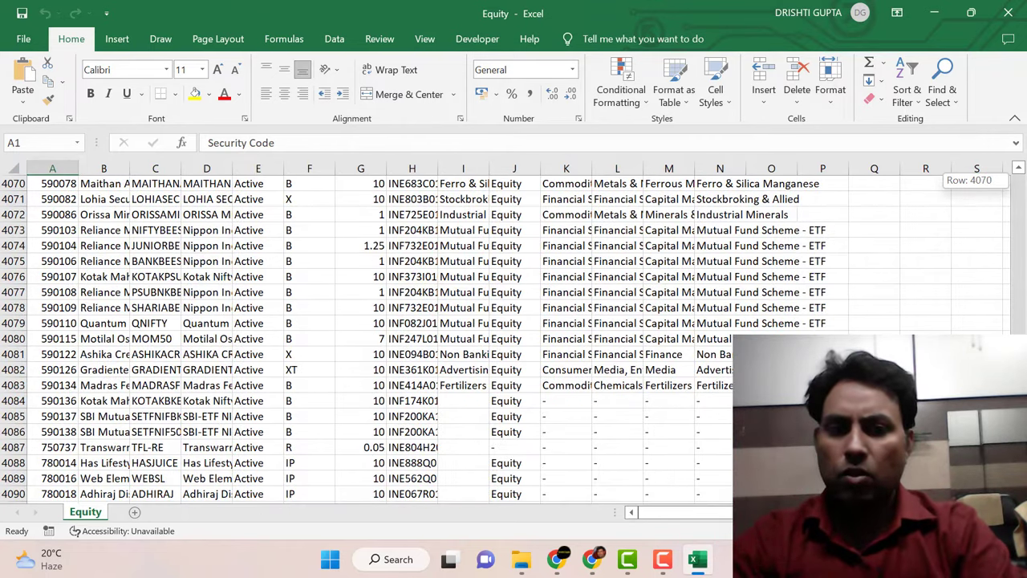
{"action": "scroll", "coordinate": [319, 423], "scroll_direction": "down", "scroll_amount": 1}
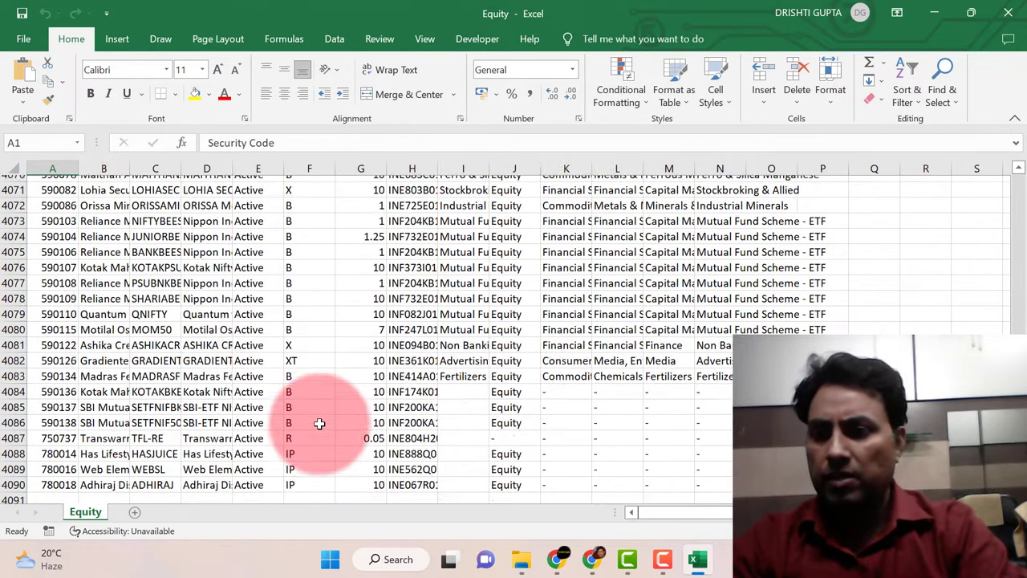
{"action": "scroll", "coordinate": [318, 423], "scroll_direction": "down", "scroll_amount": 2}
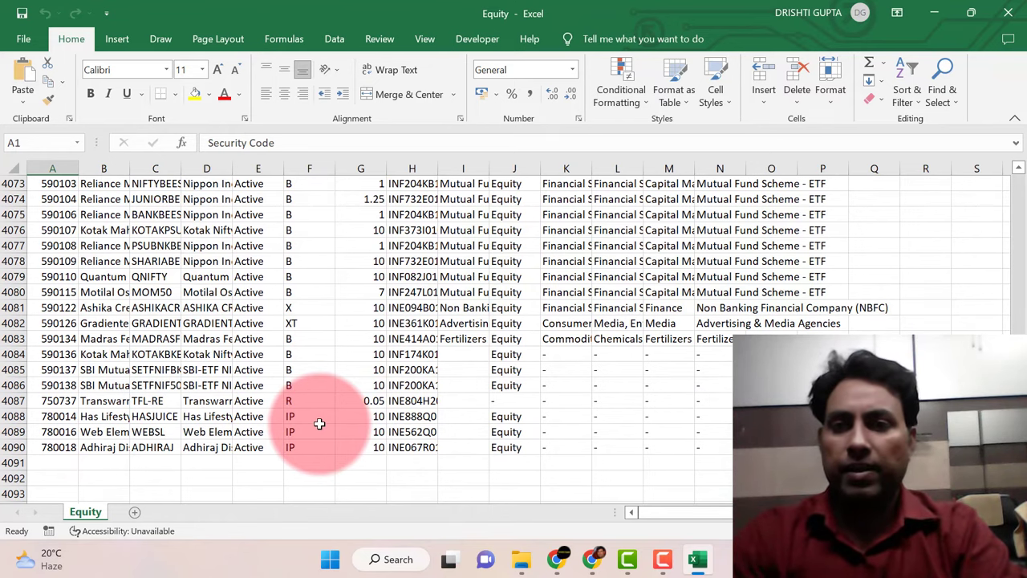
{"action": "key", "text": "alt+Tab"}
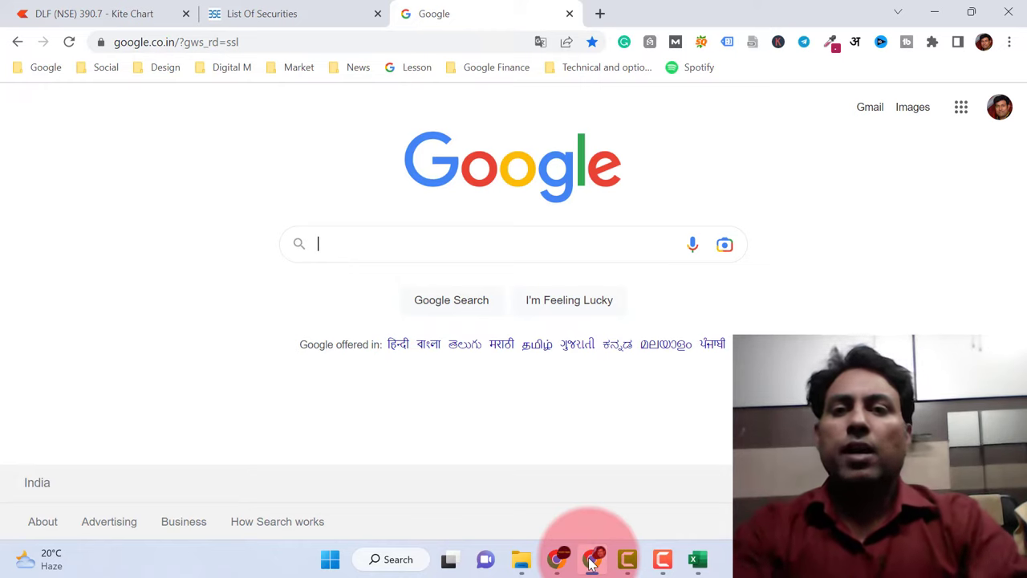
Search Google for 'nse securities info'
{"action": "type", "text": "ns"}
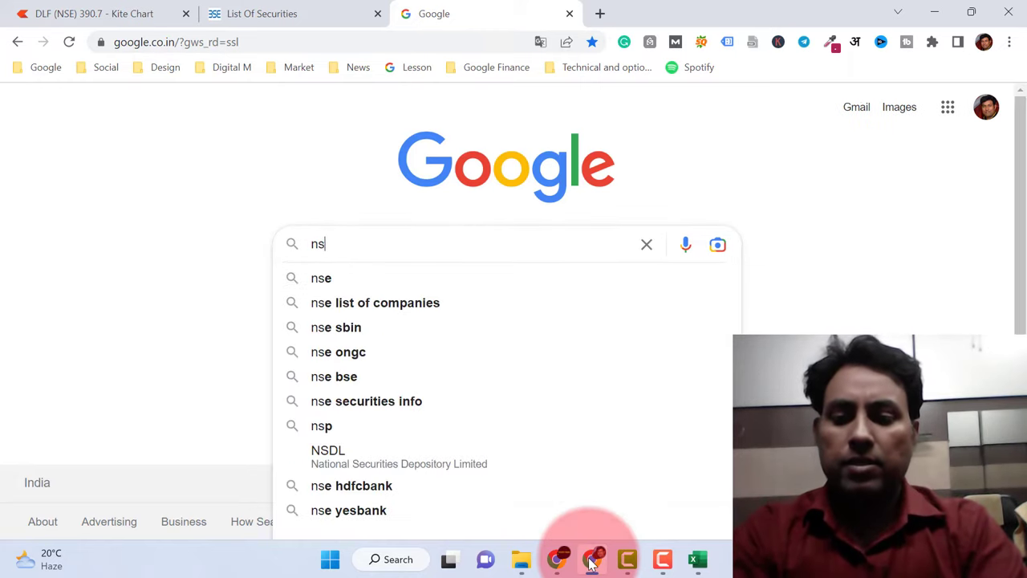
{"action": "type", "text": "e secu"}
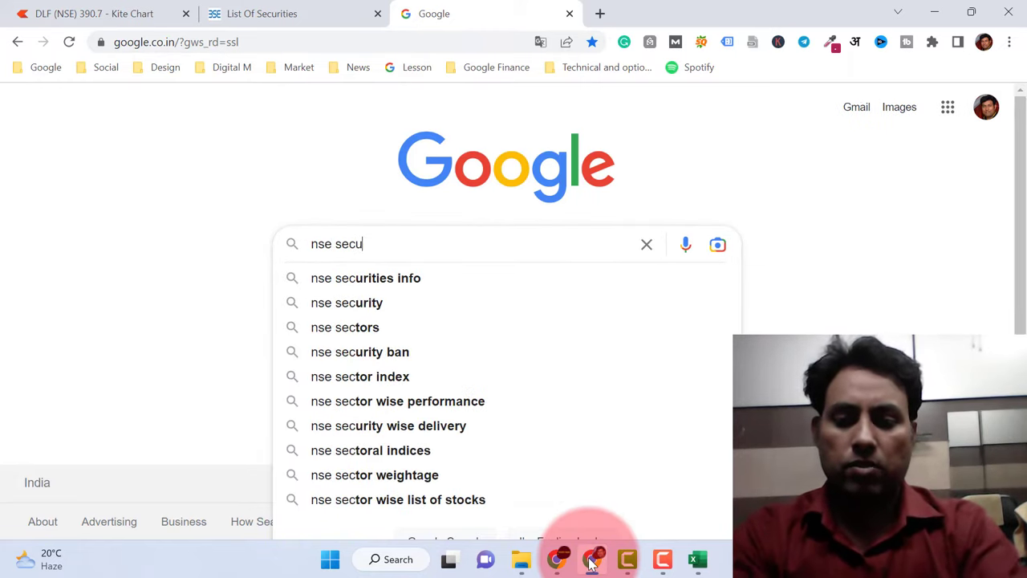
{"action": "type", "text": "ritie"}
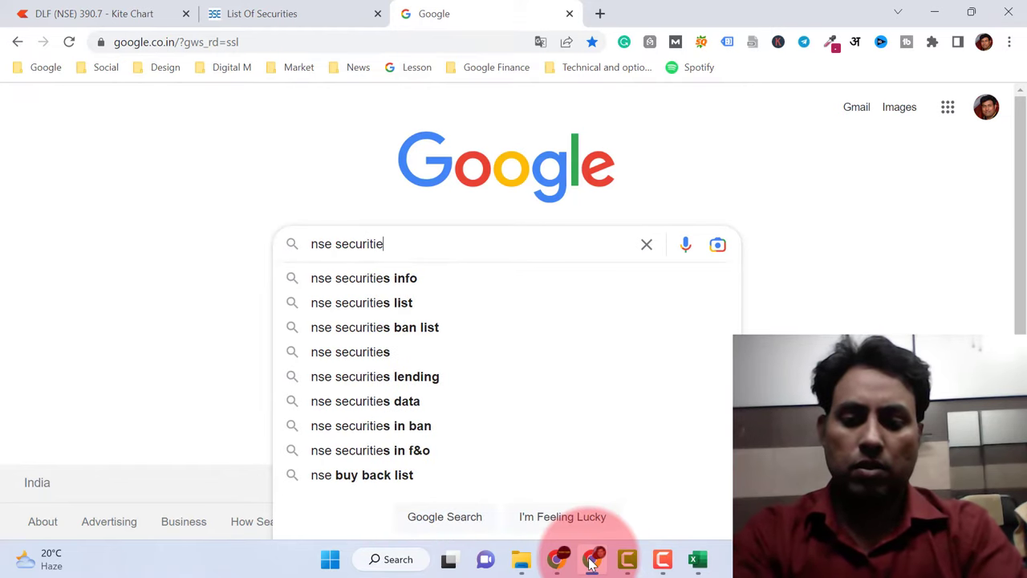
{"action": "type", "text": "s in"}
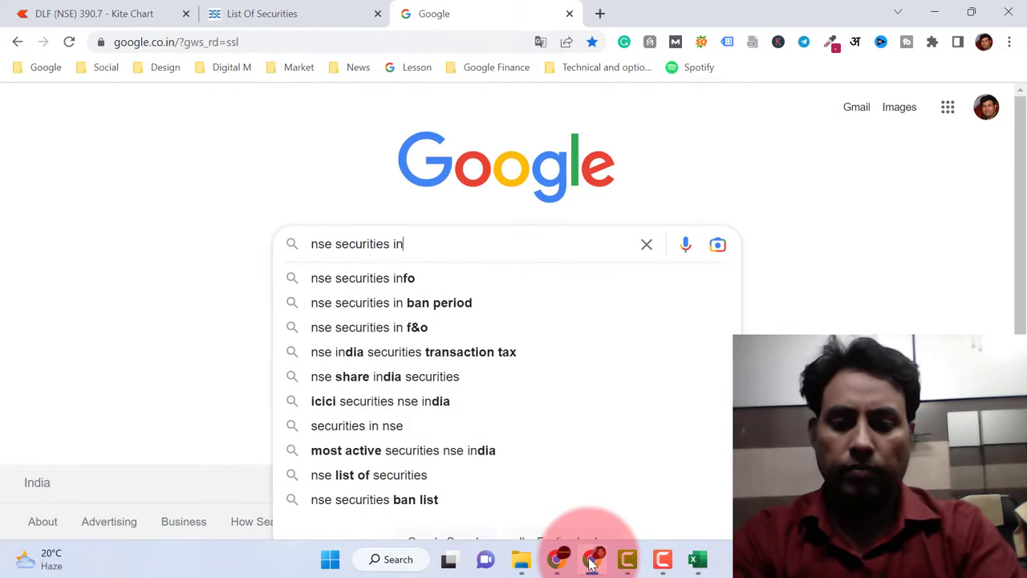
{"action": "type", "text": "fo"}
{"action": "key", "text": "Return"}
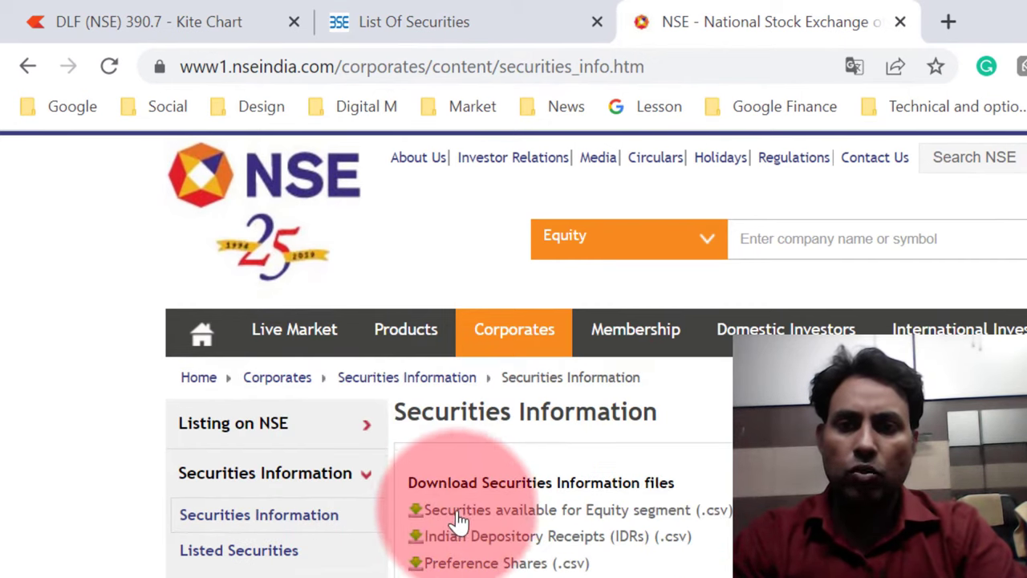
Download 'Securities available for Equity segment' as EQUITY_L.csv and open it in Excel
{"action": "left_click", "coordinate": [640, 518]}
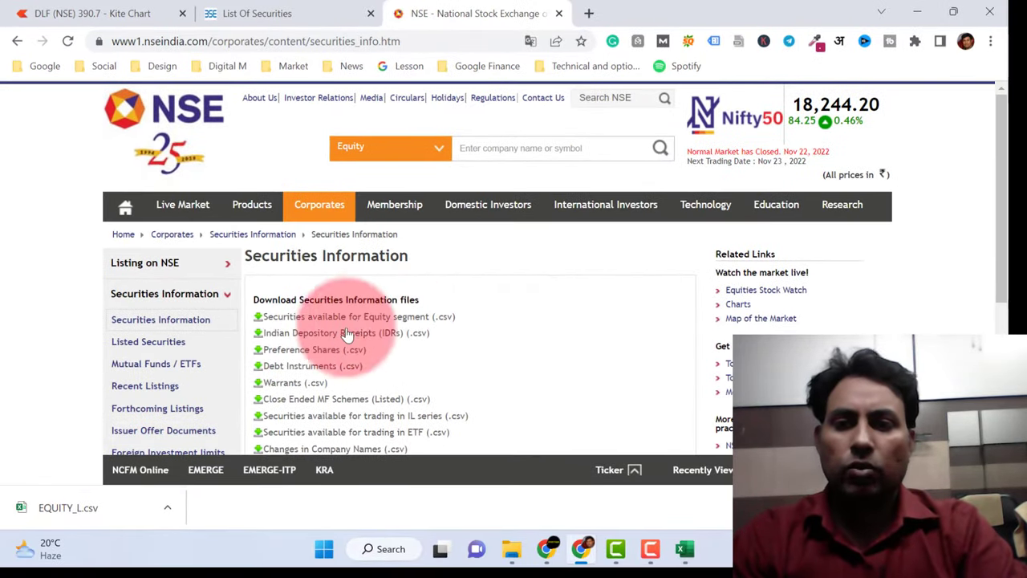
{"action": "left_click", "coordinate": [76, 507]}
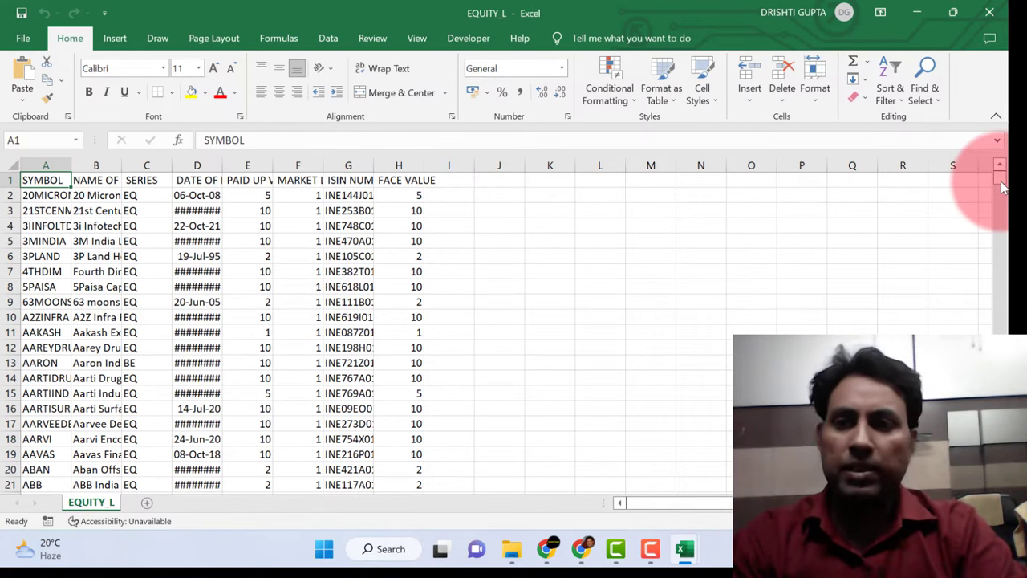
Scroll EQUITY_L.csv to its last row, 1846, then switch back to Chrome
{"action": "left_click_drag", "start_coordinate": [999, 180], "coordinate": [999, 302]}
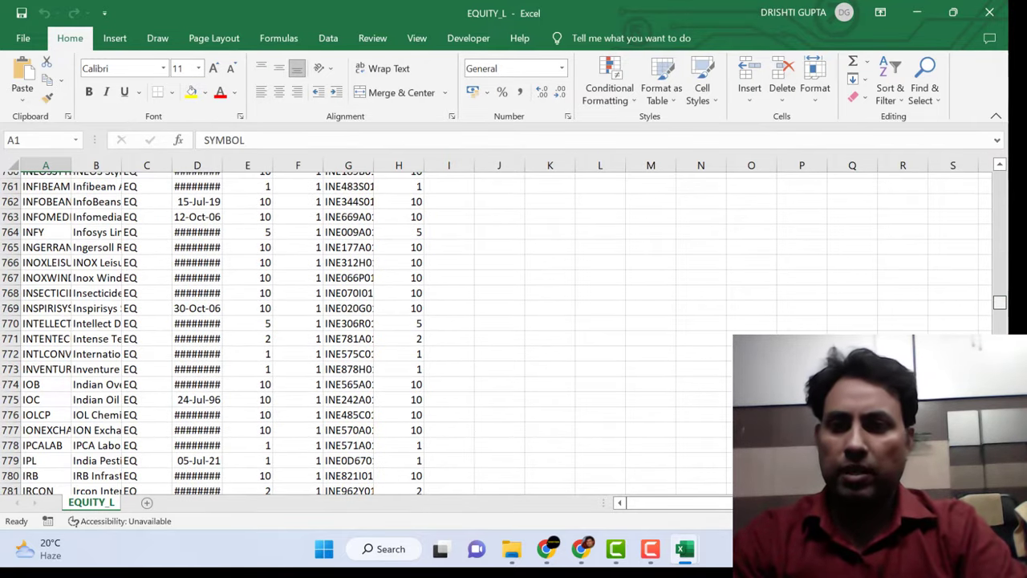
{"action": "left_click_drag", "start_coordinate": [999, 302], "coordinate": [999, 329]}
{"action": "left_click", "coordinate": [284, 395]}
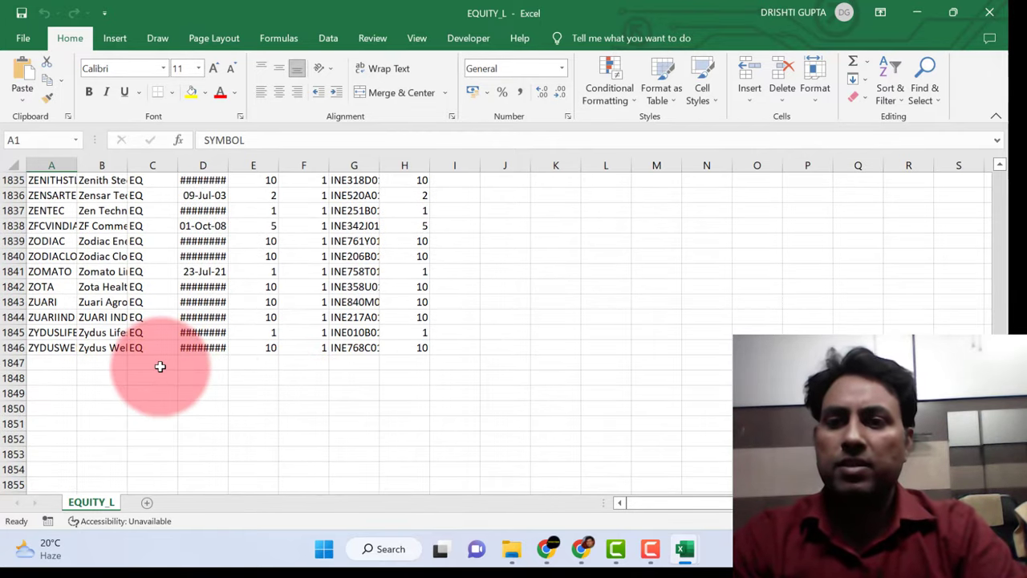
{"action": "left_click", "coordinate": [684, 549]}
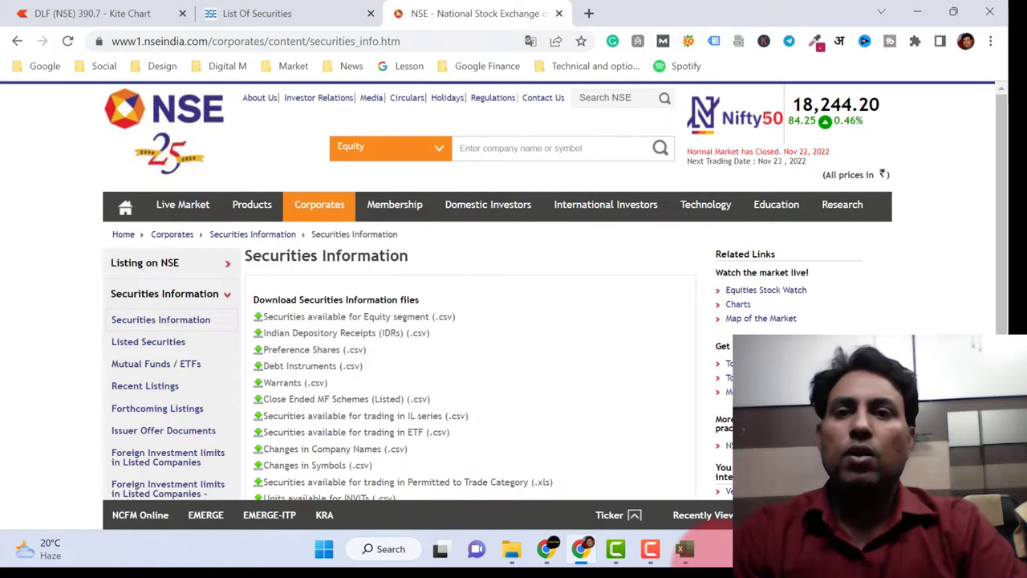